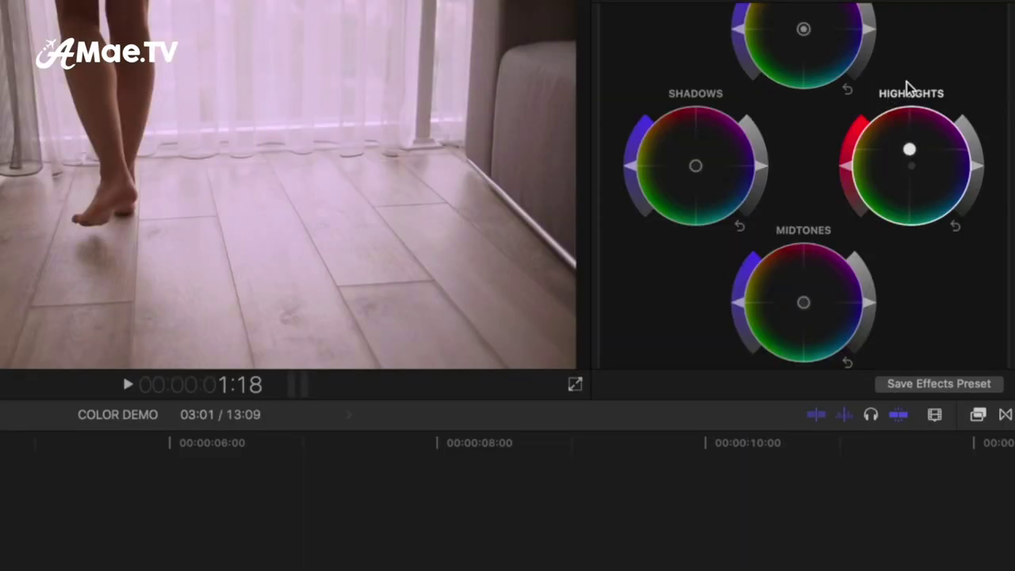
Shift the walking clip's highlights tint away from red and switch its correction to the Color Board.
drag(909, 149, 888, 156)
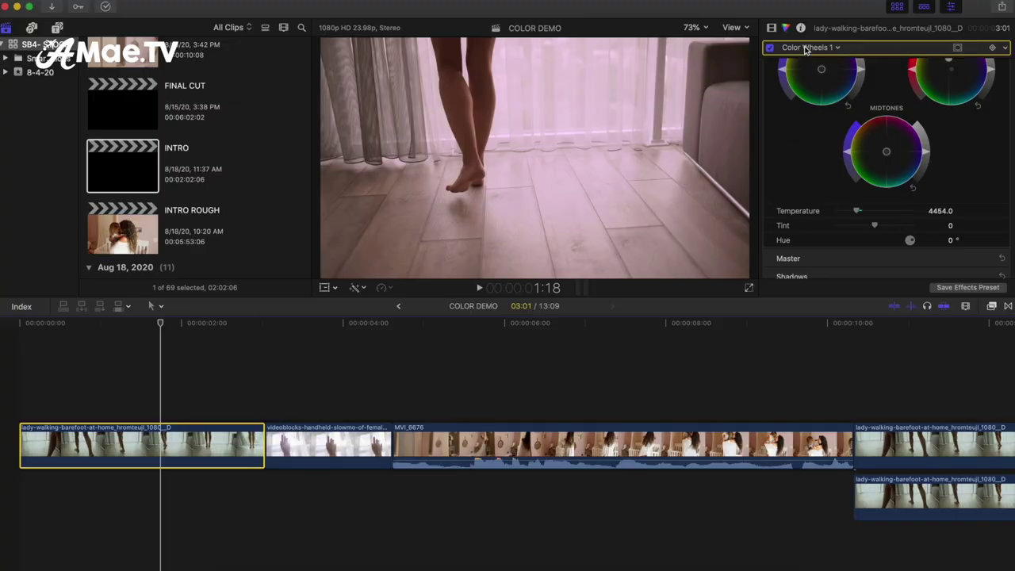
click(809, 47)
click(841, 107)
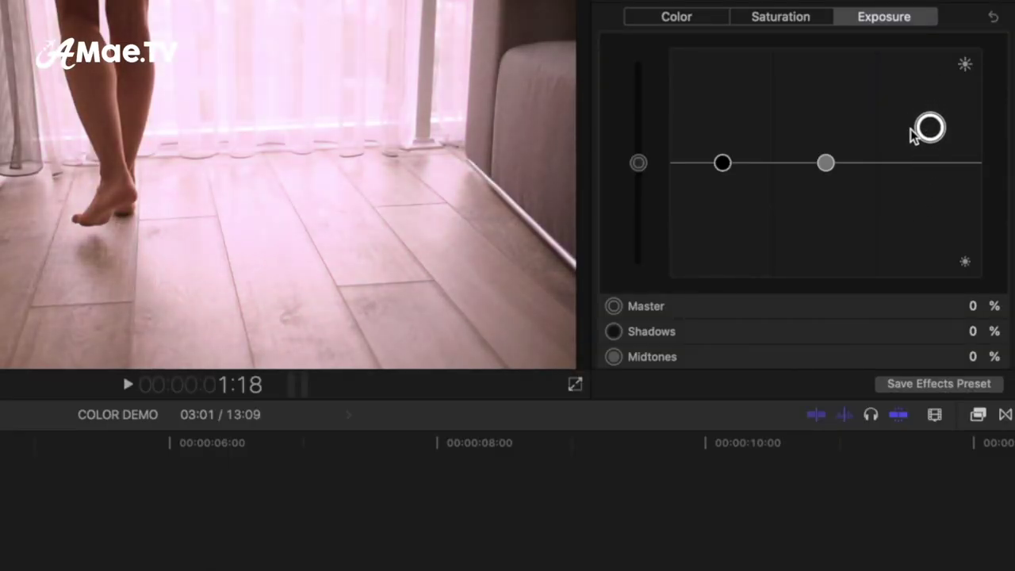
Set the walking clip's midtones to 18% and shadows to -9%, then Option-drag a connected copy above it.
drag(817, 170, 821, 149)
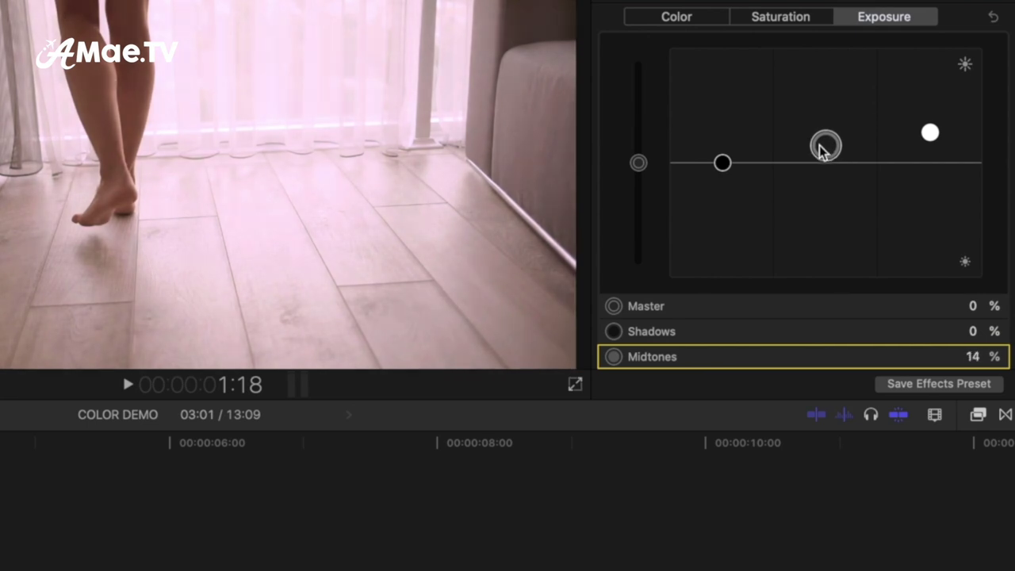
drag(721, 163, 722, 175)
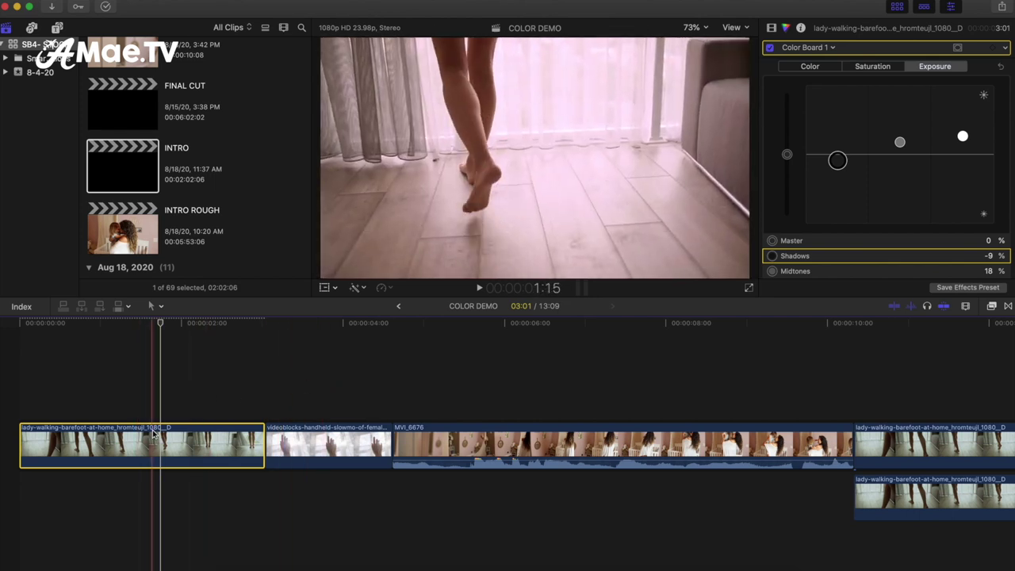
drag(153, 435, 159, 389)
click(132, 2)
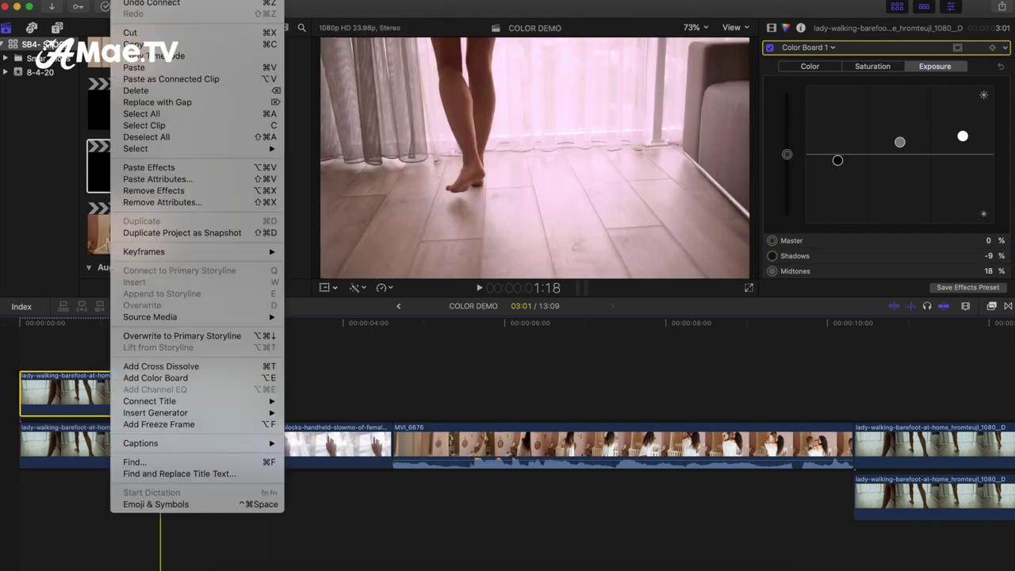
Remove the copy's colour corrections and regrade its exposure with midtones 11% and shadows -8%.
click(178, 204)
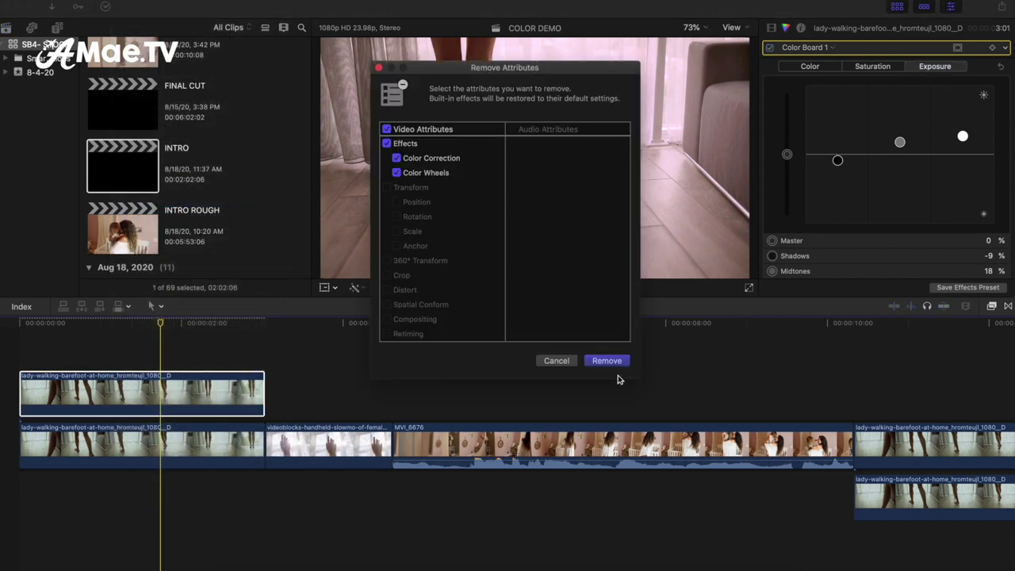
click(613, 360)
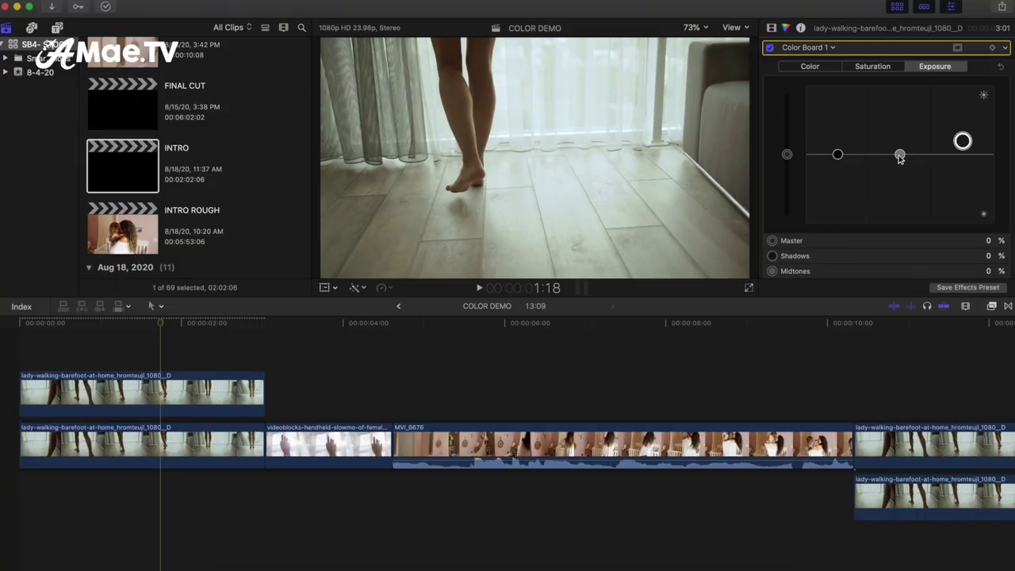
drag(899, 154, 899, 140)
drag(839, 156, 838, 161)
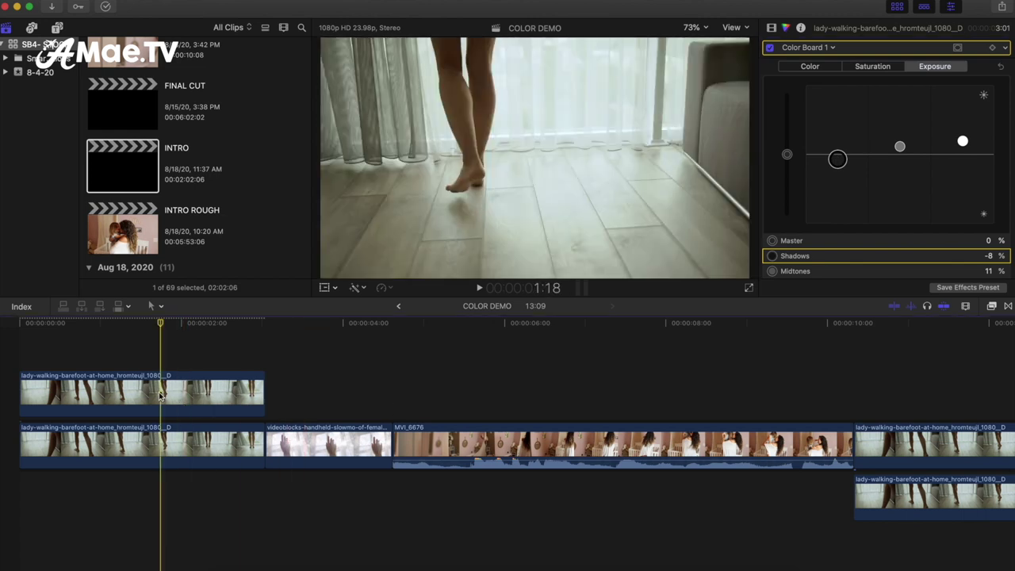
click(186, 408)
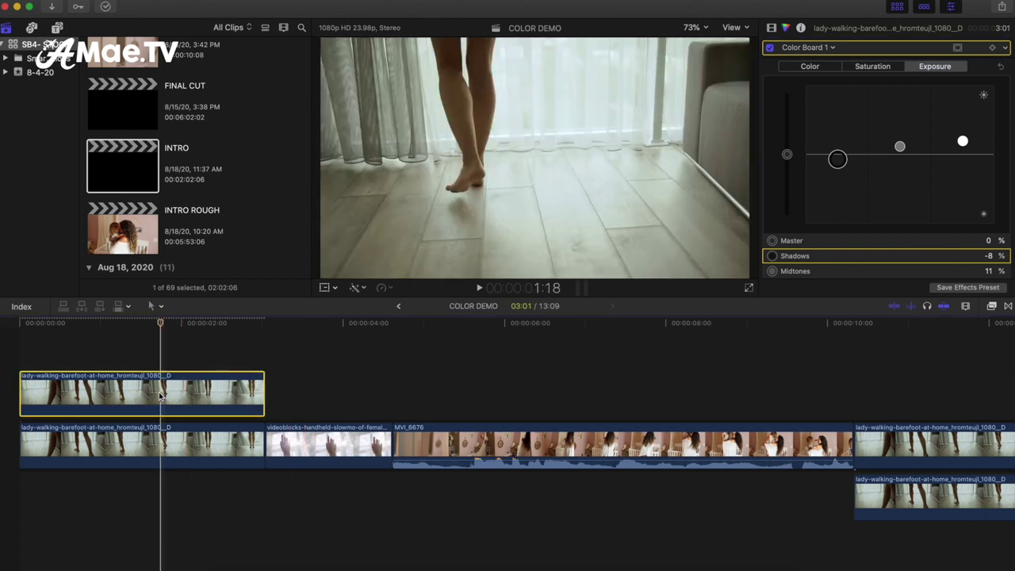
click(364, 290)
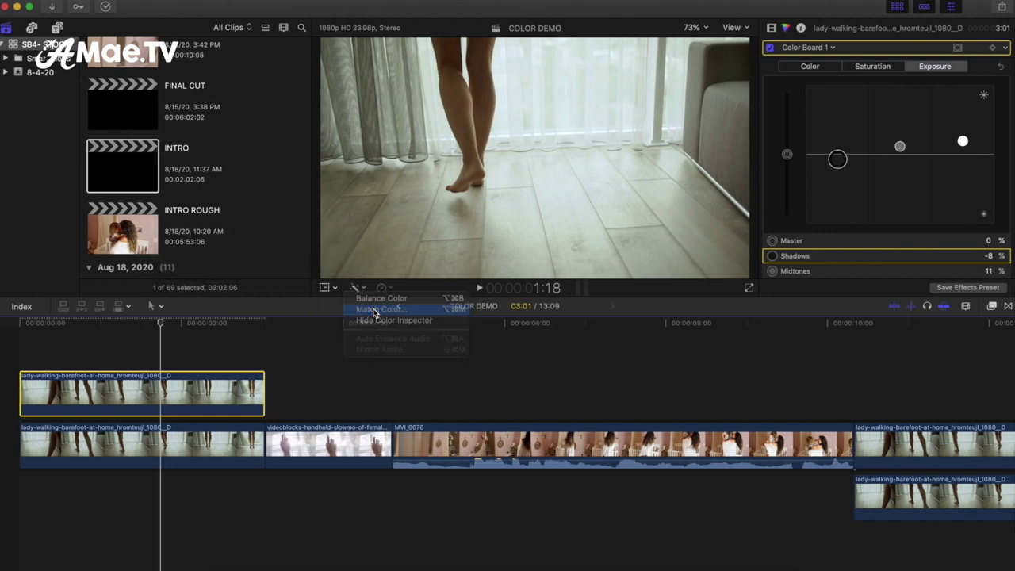
Match the copy's colour to a frame of the slow-motion hand-and-curtain clip and apply it.
click(375, 309)
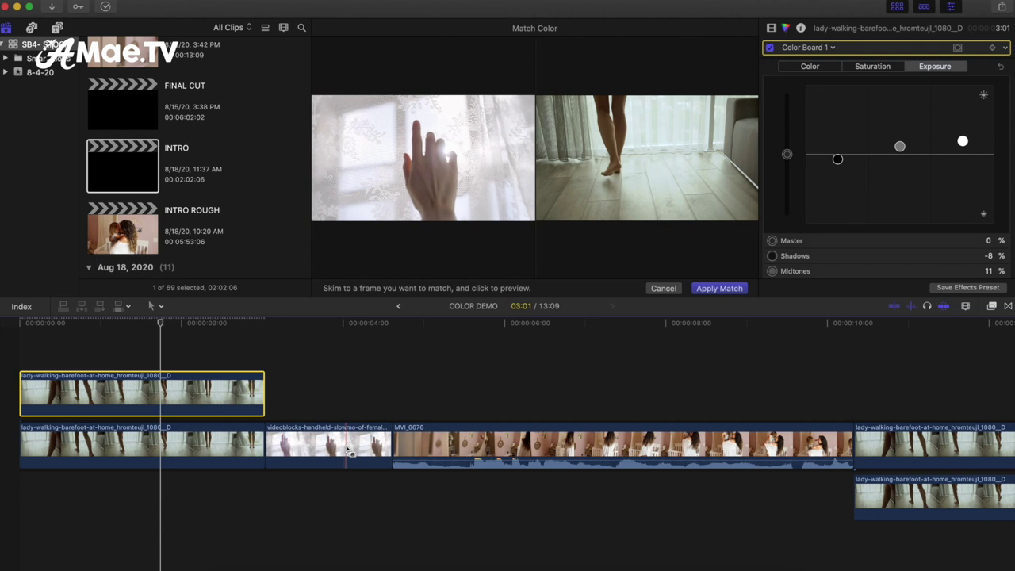
click(339, 451)
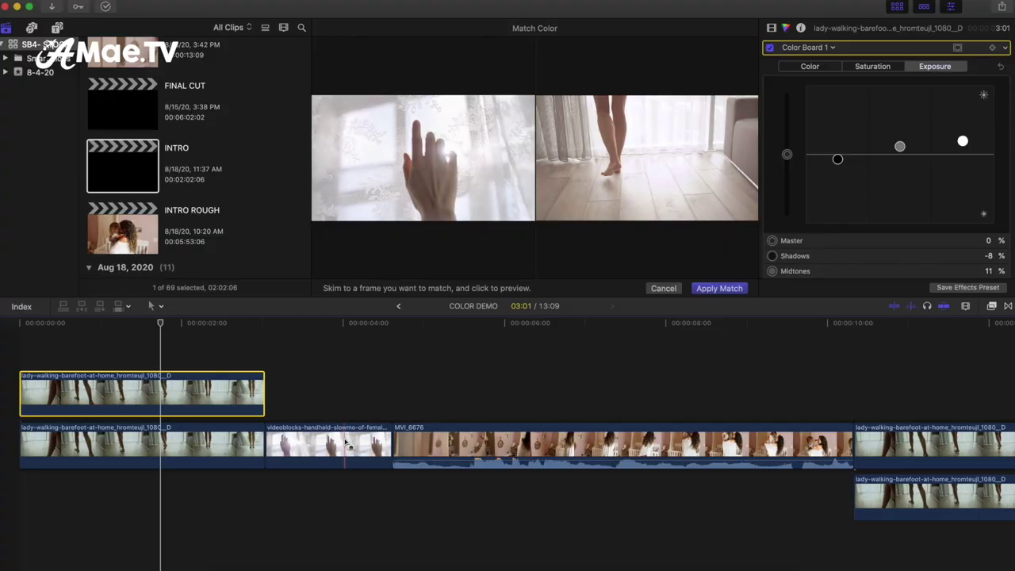
click(717, 288)
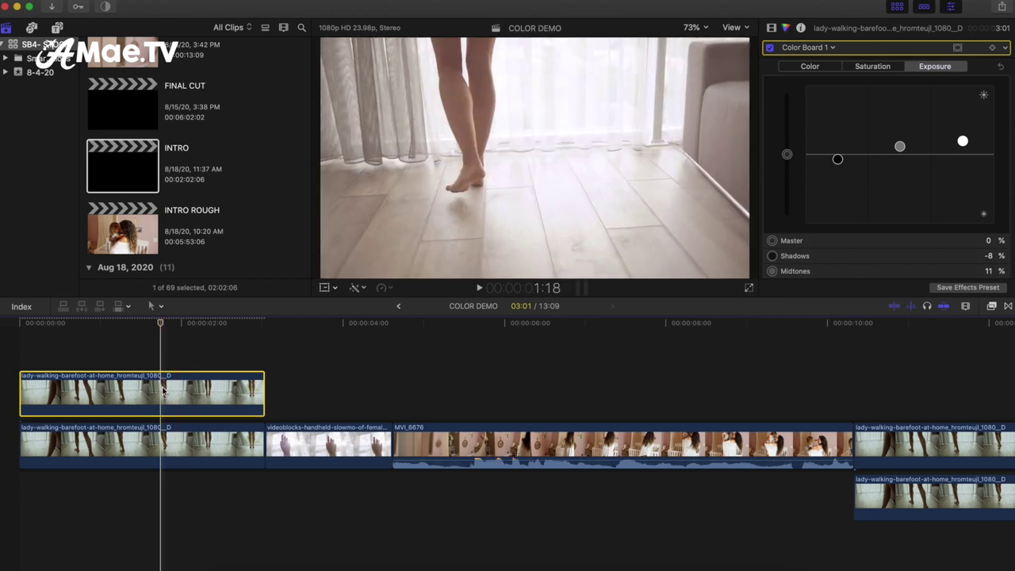
Toggle the copy off and on to compare against the original, then lower its opacity to 37.85%.
key(v)
key(v)
key(v)
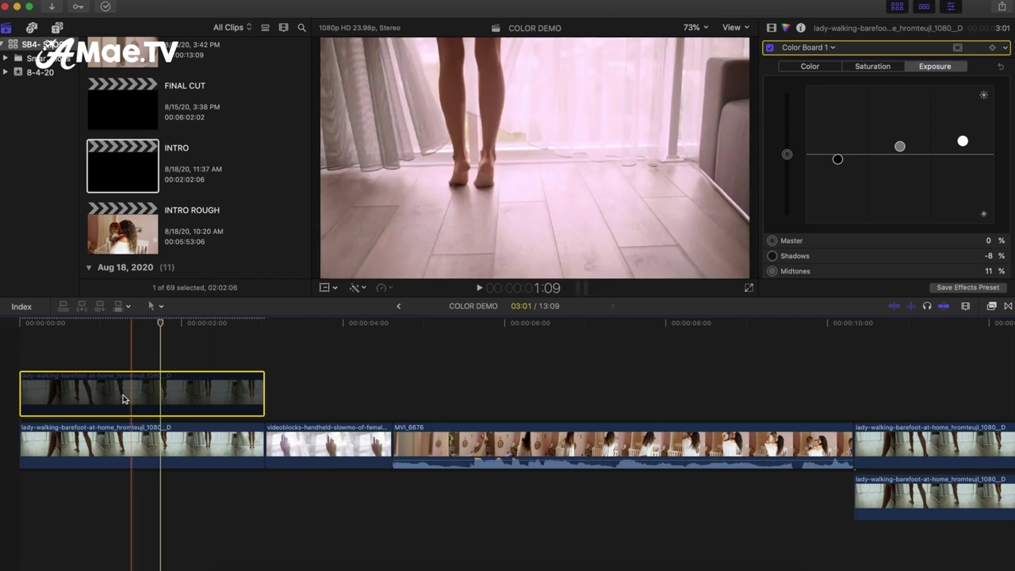
key(v)
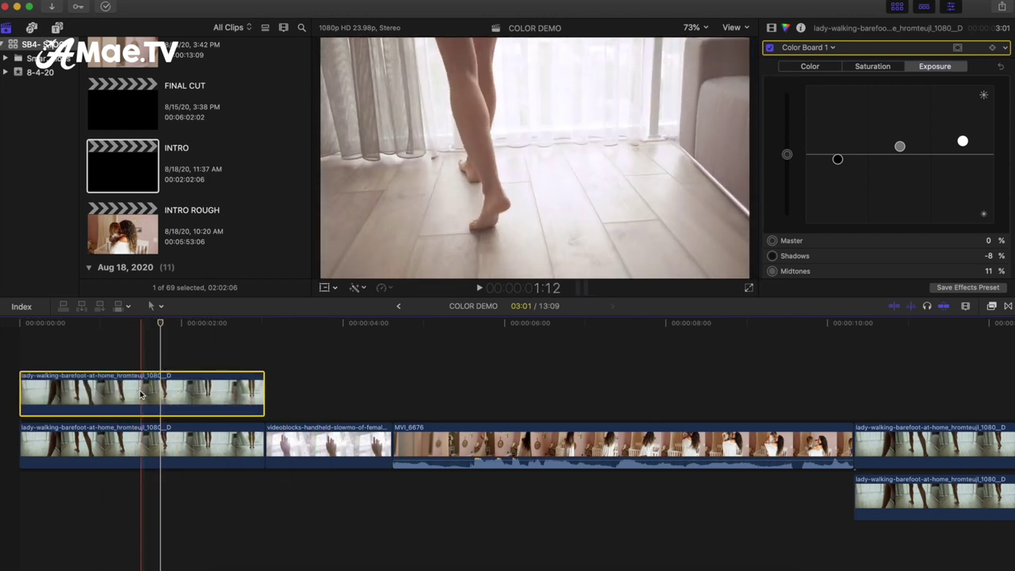
key(v)
key(v)
key(v)
key(v)
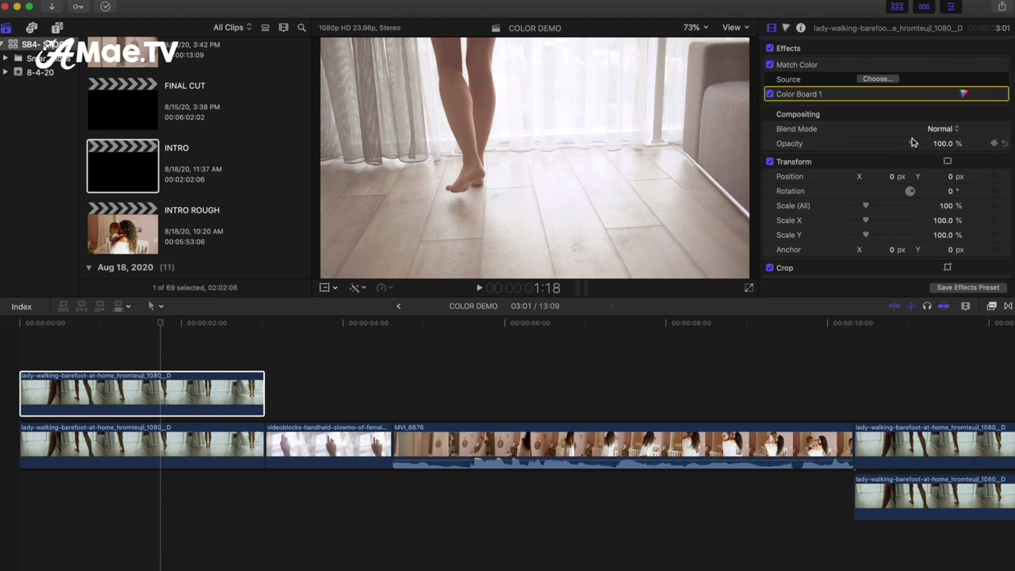
drag(894, 146, 874, 145)
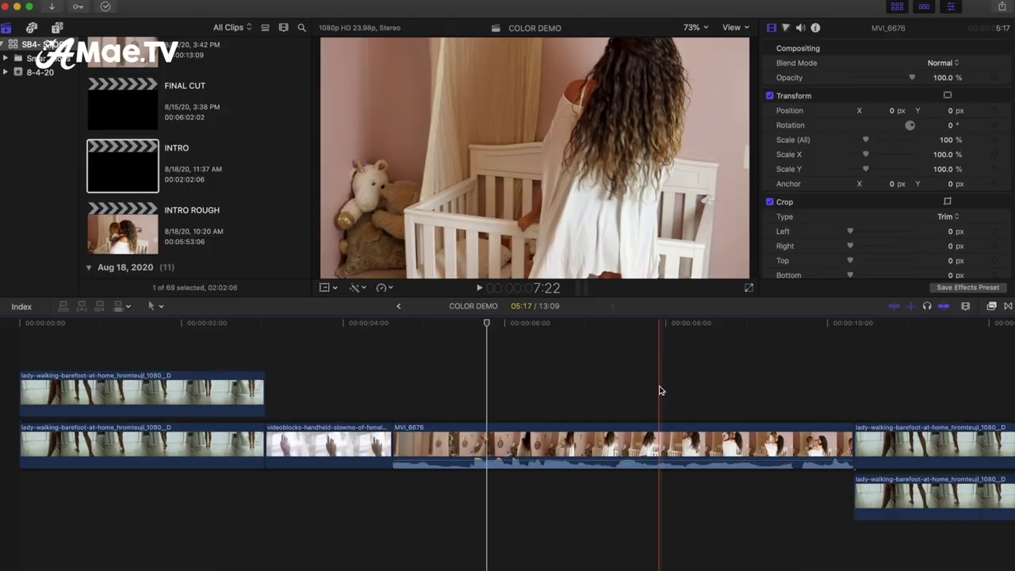
key(super+4)
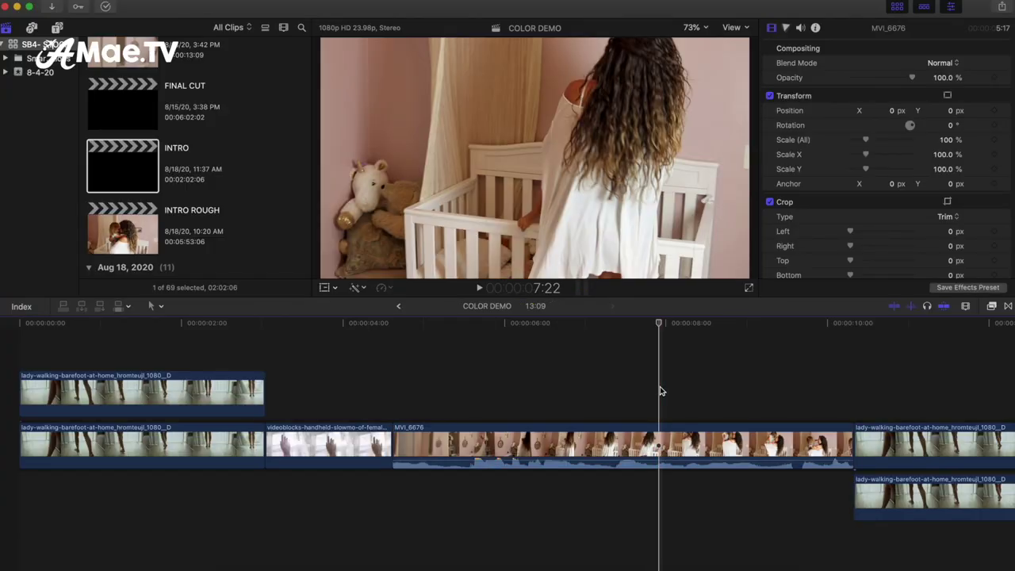
Match MVI_6676's colour to a frame of the pink walking clip and apply the match.
click(420, 444)
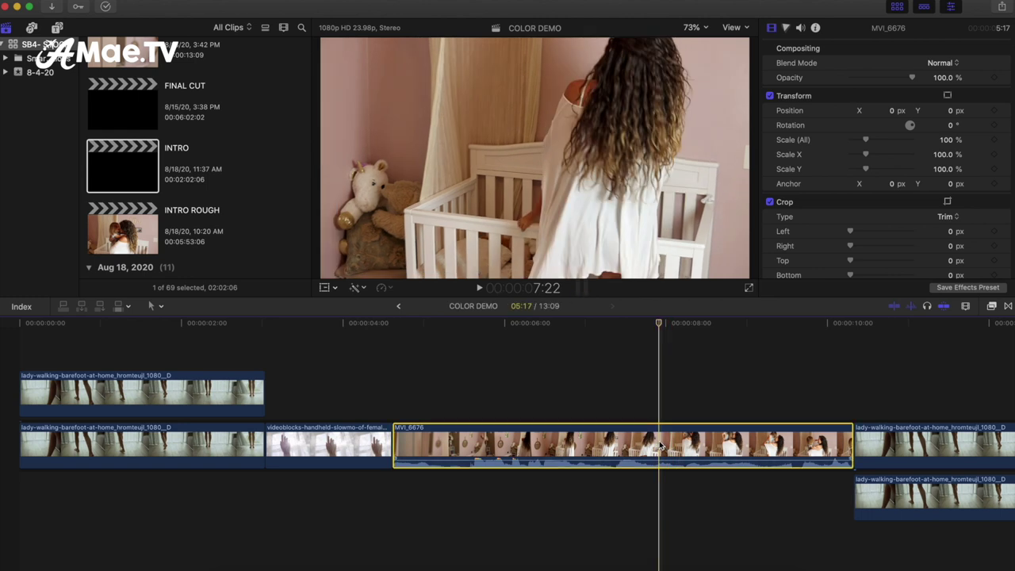
click(363, 287)
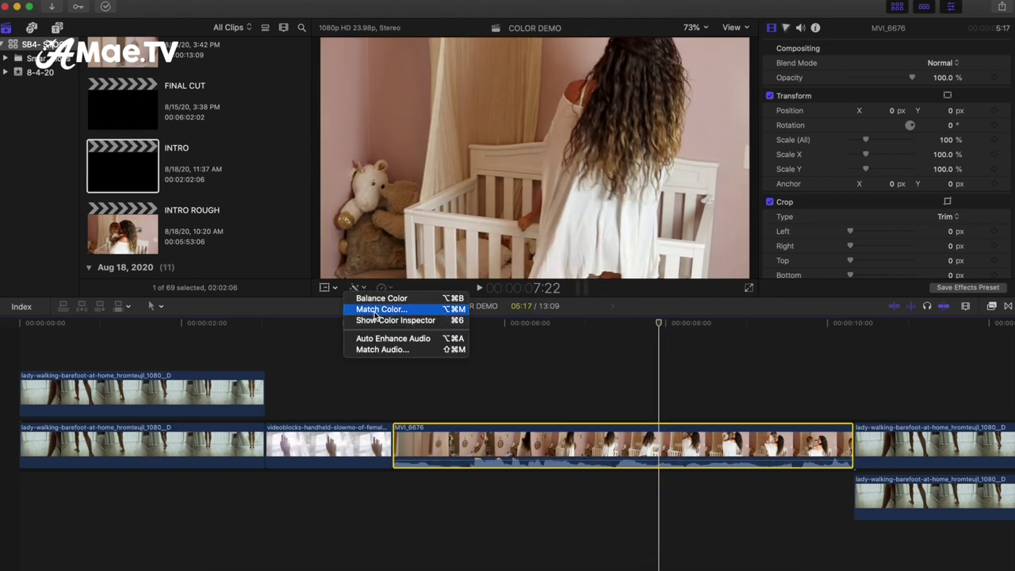
click(374, 309)
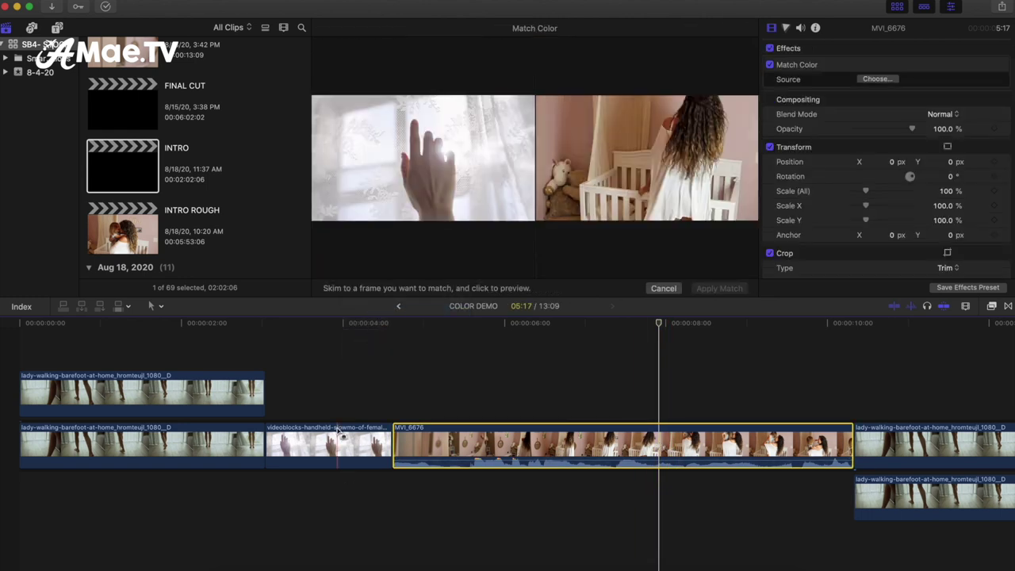
click(337, 429)
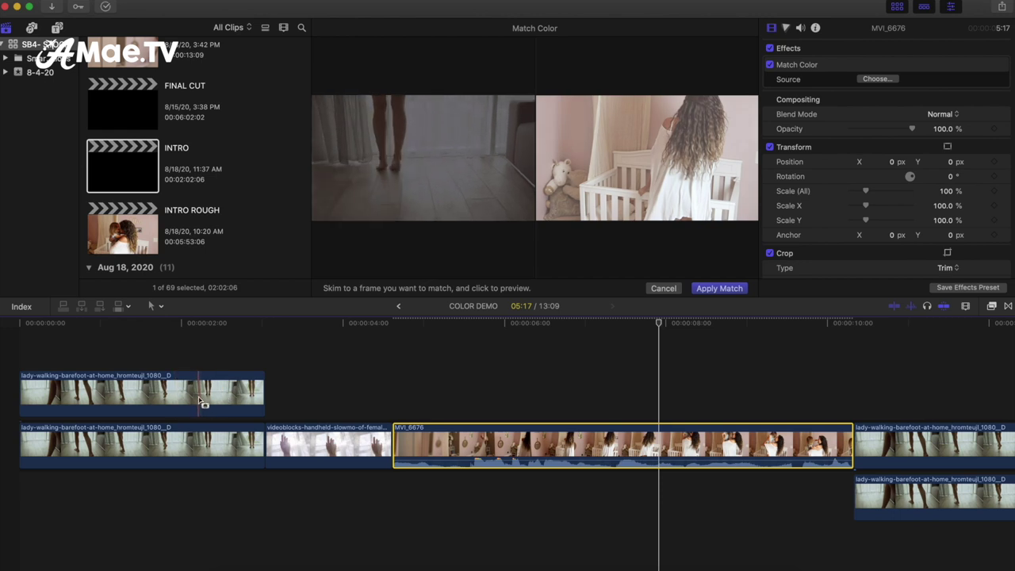
click(198, 434)
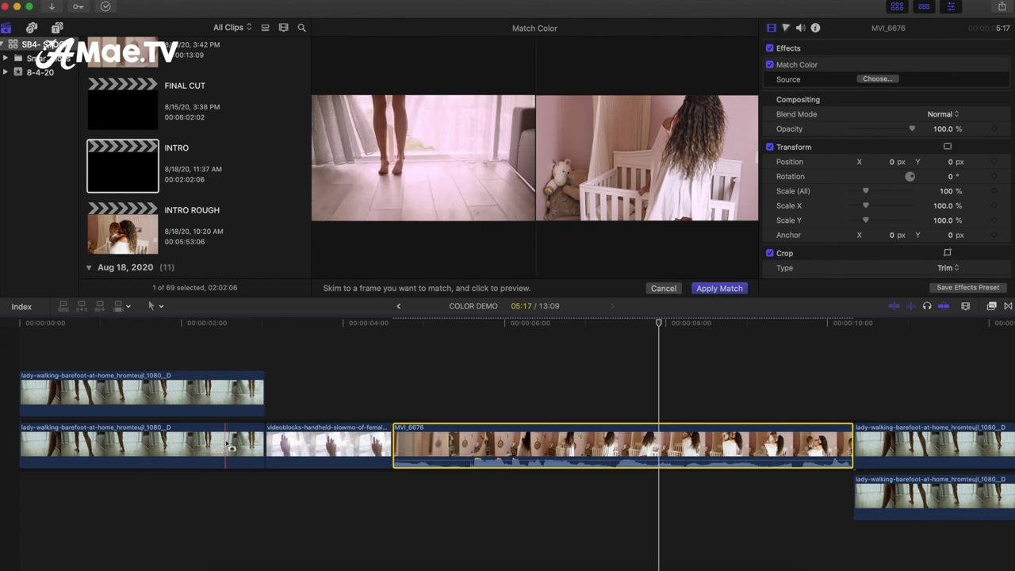
click(705, 289)
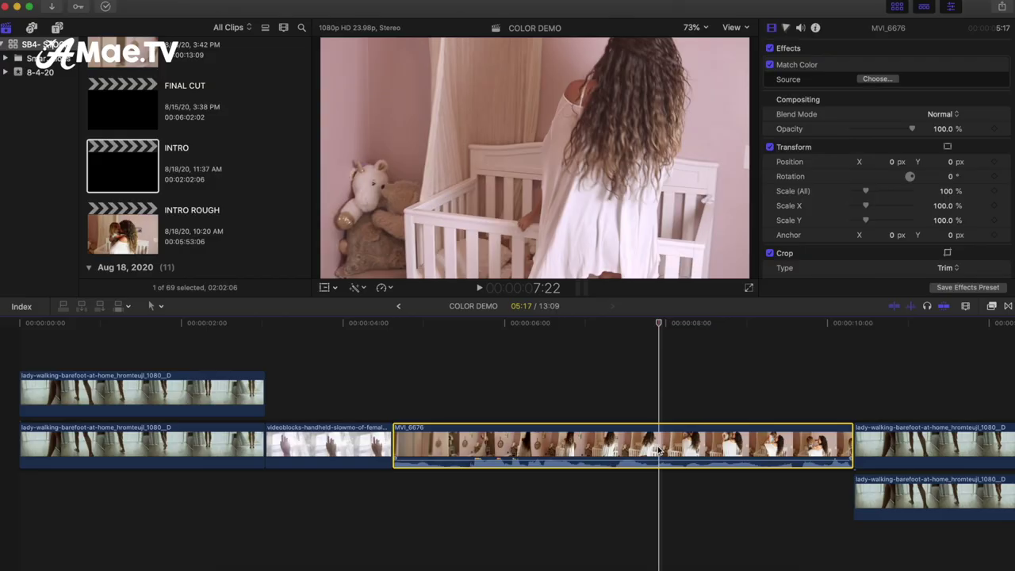
key(super+6)
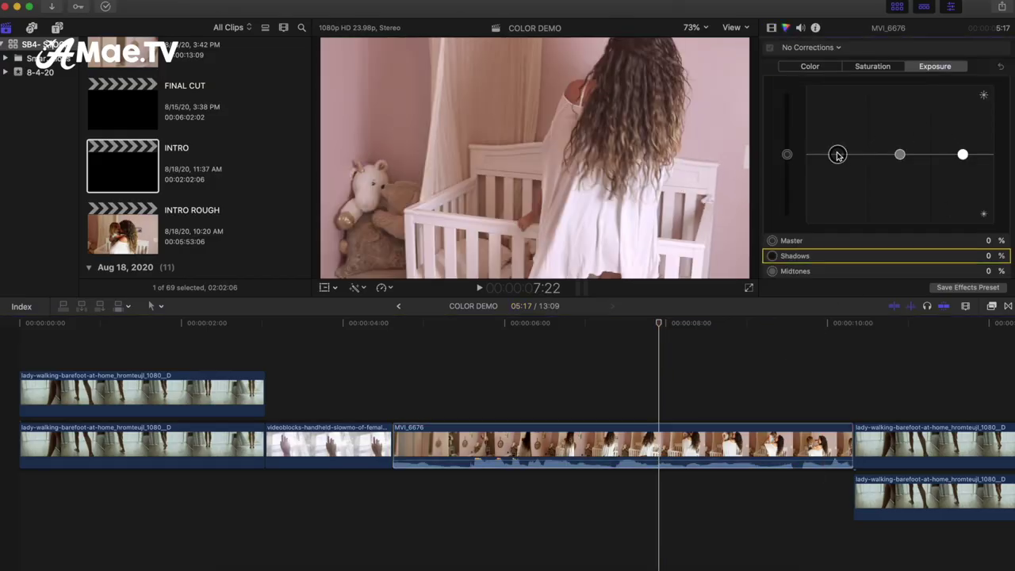
Set MVI_6676's shadows to -12% and raise its highlights, then add Color Wheels to the hand clip.
drag(838, 154, 837, 160)
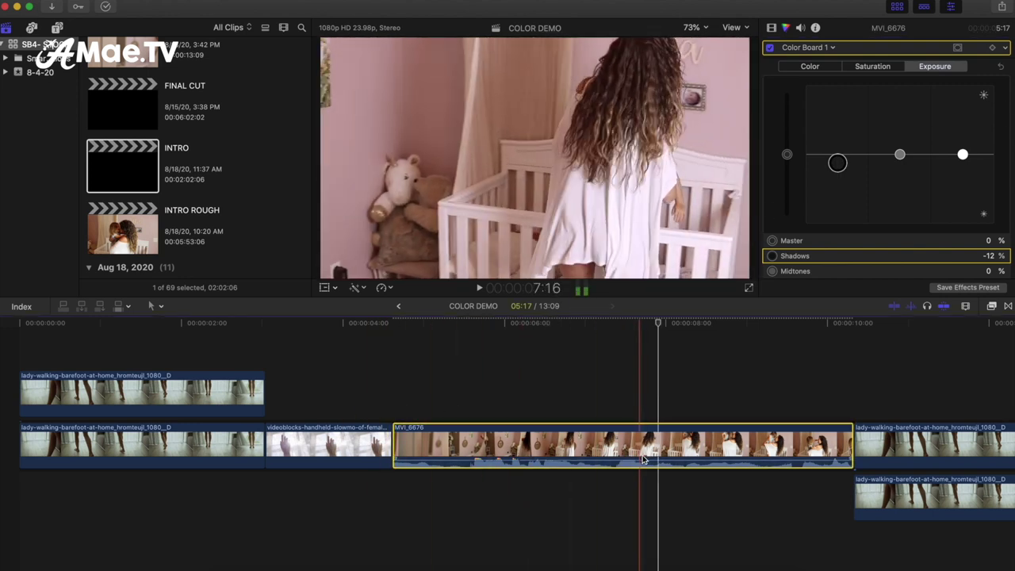
drag(962, 154, 962, 129)
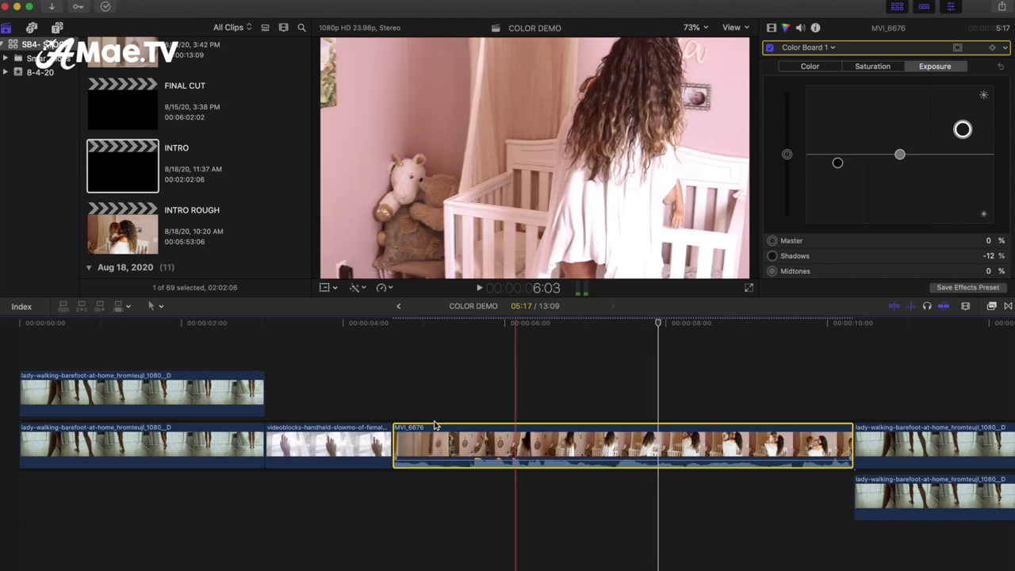
click(334, 458)
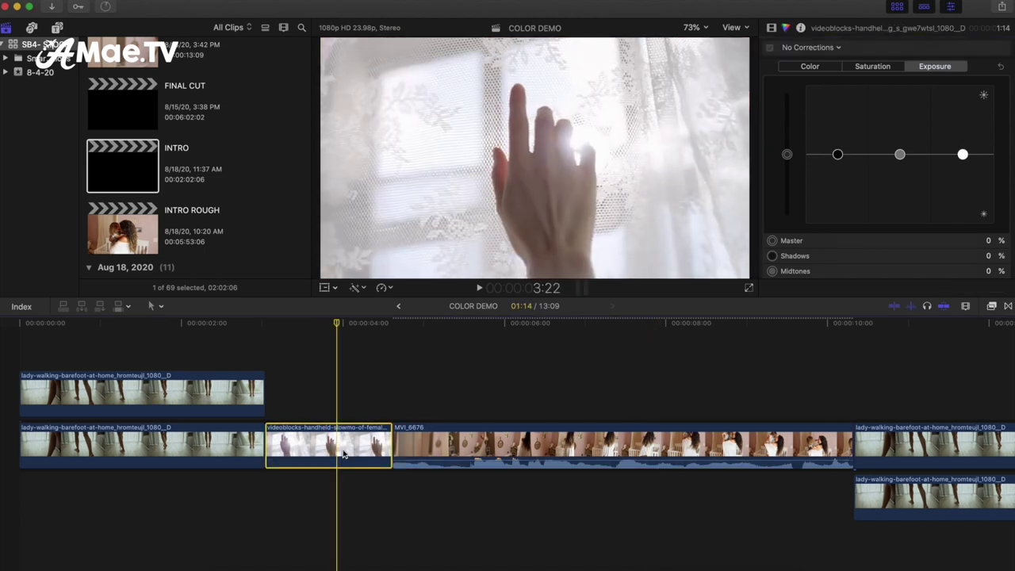
click(835, 49)
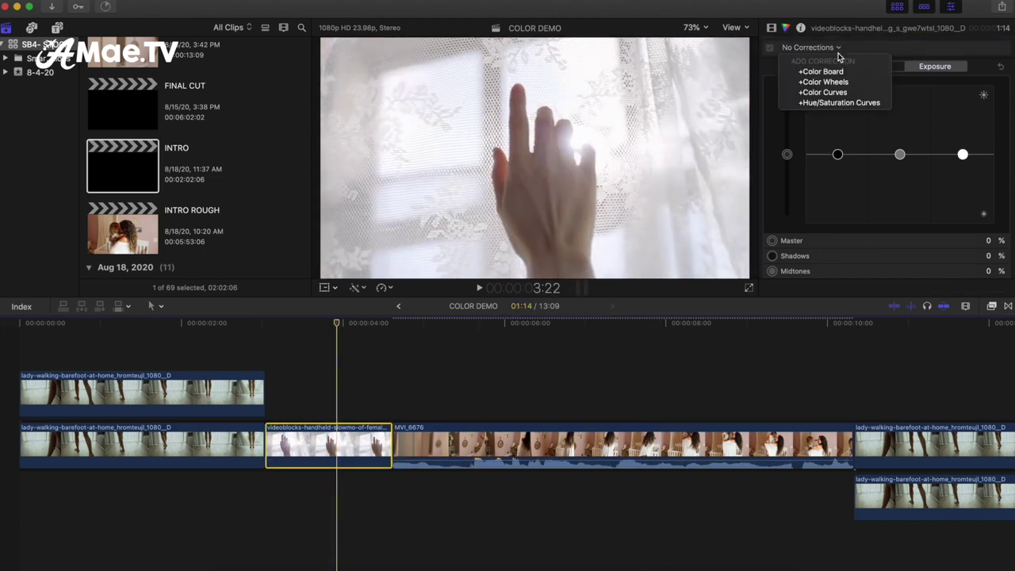
click(865, 172)
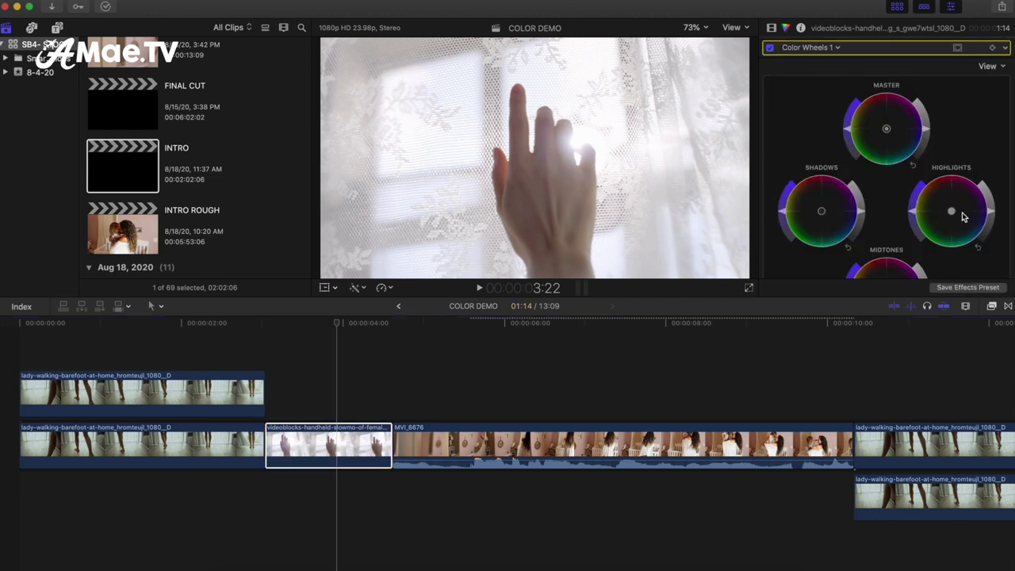
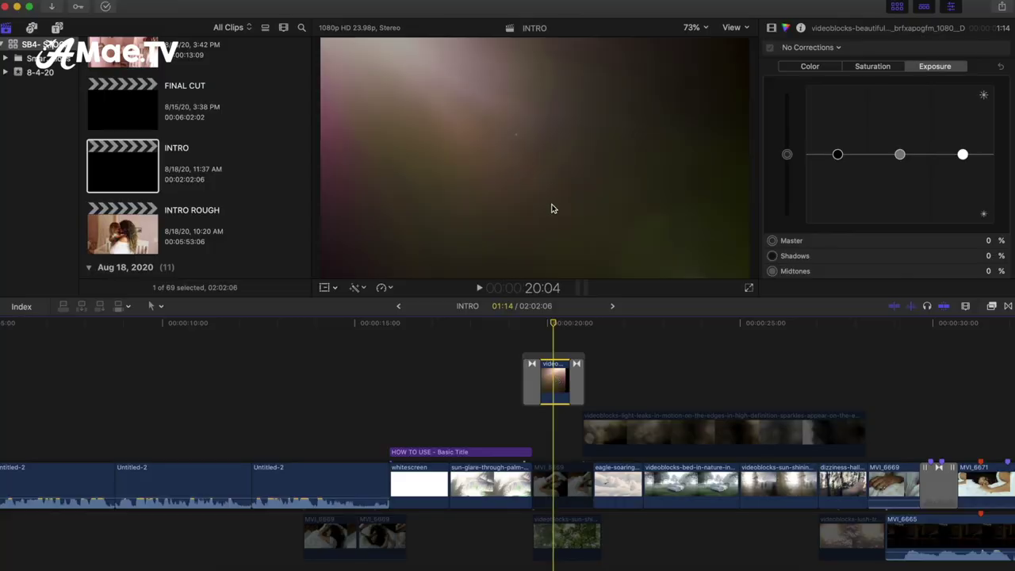
Apply a Cross Dissolve to the edge of the connected light-leaks clip.
click(773, 29)
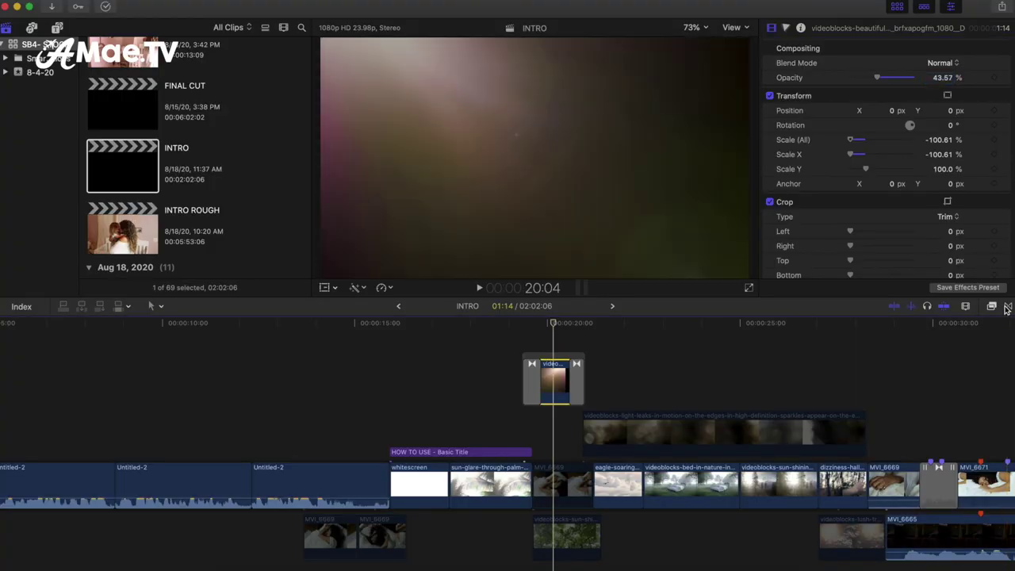
click(1007, 307)
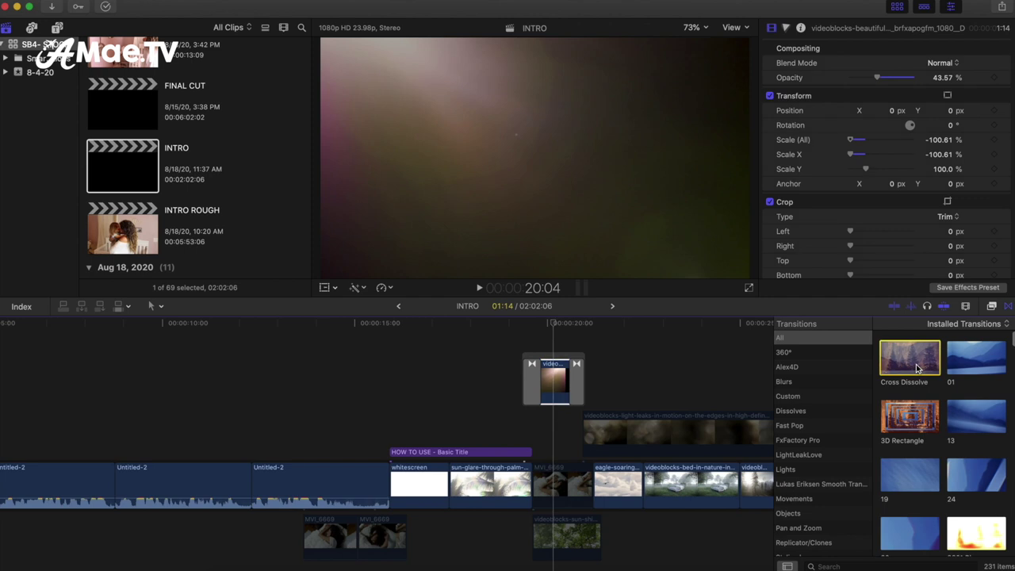
drag(649, 426, 555, 389)
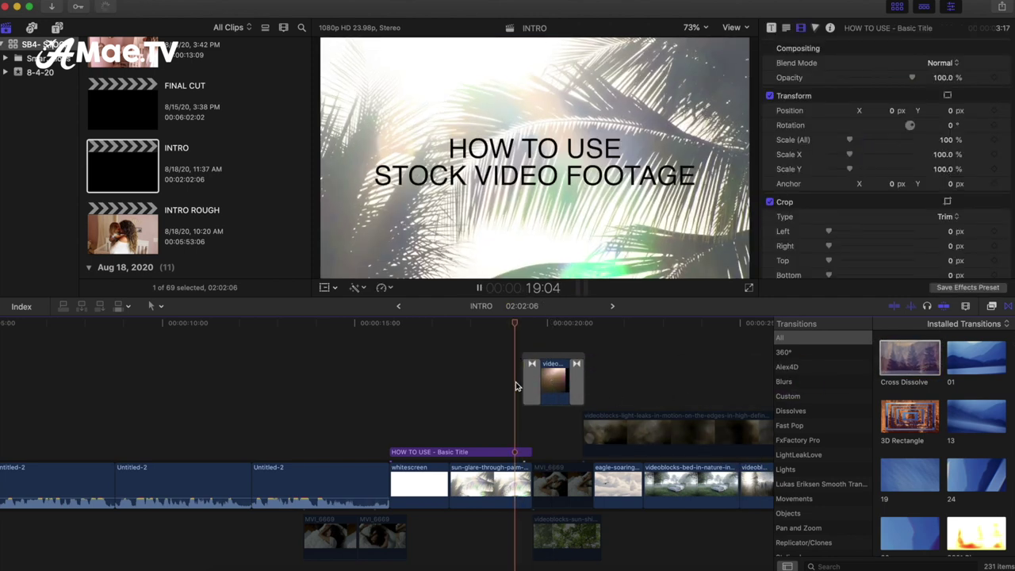
Select the Cross Dissolve on the connected clip and play it back from its start.
click(559, 485)
key(space)
click(553, 393)
click(531, 361)
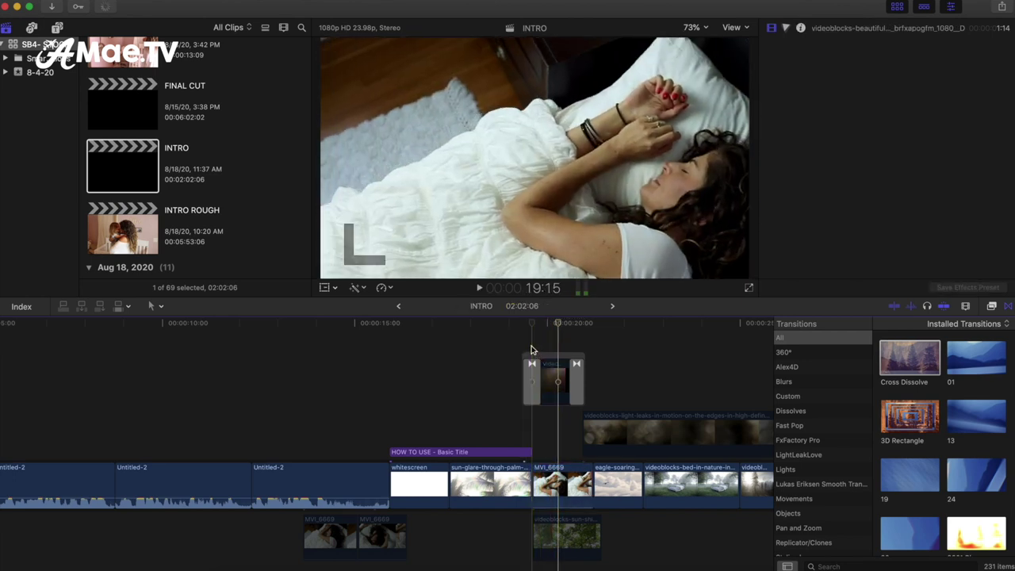
key(slash)
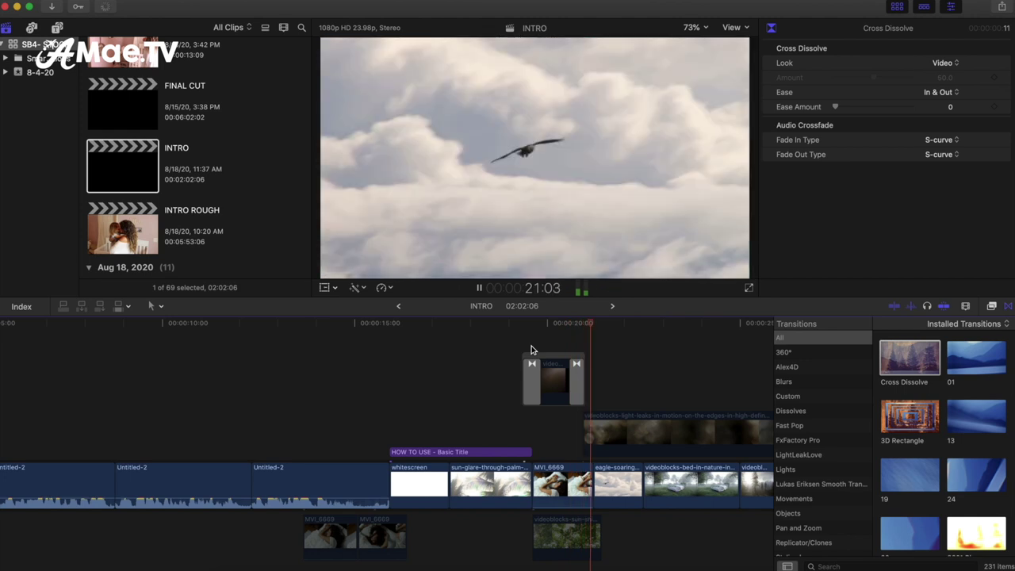
click(553, 383)
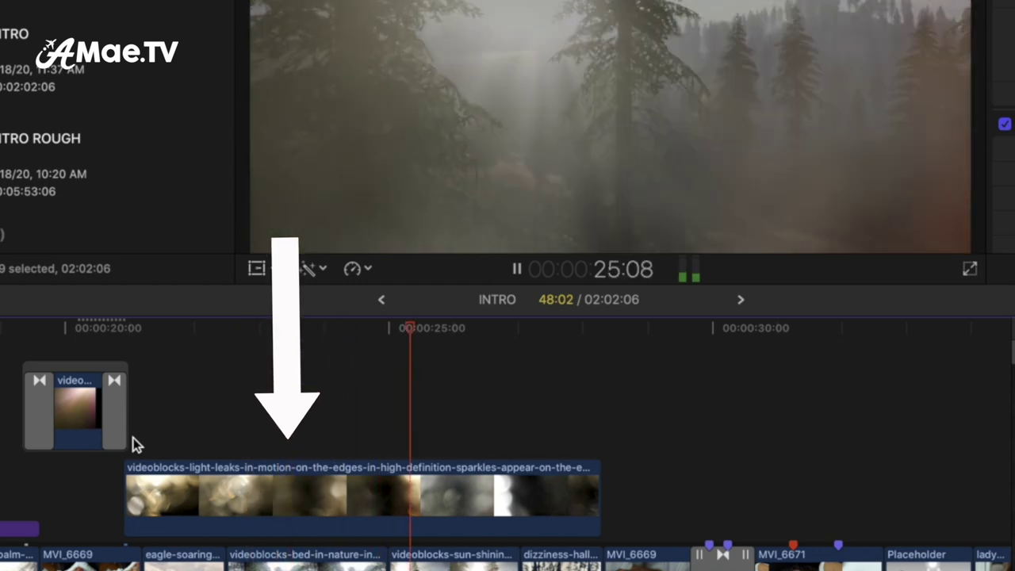
key(space)
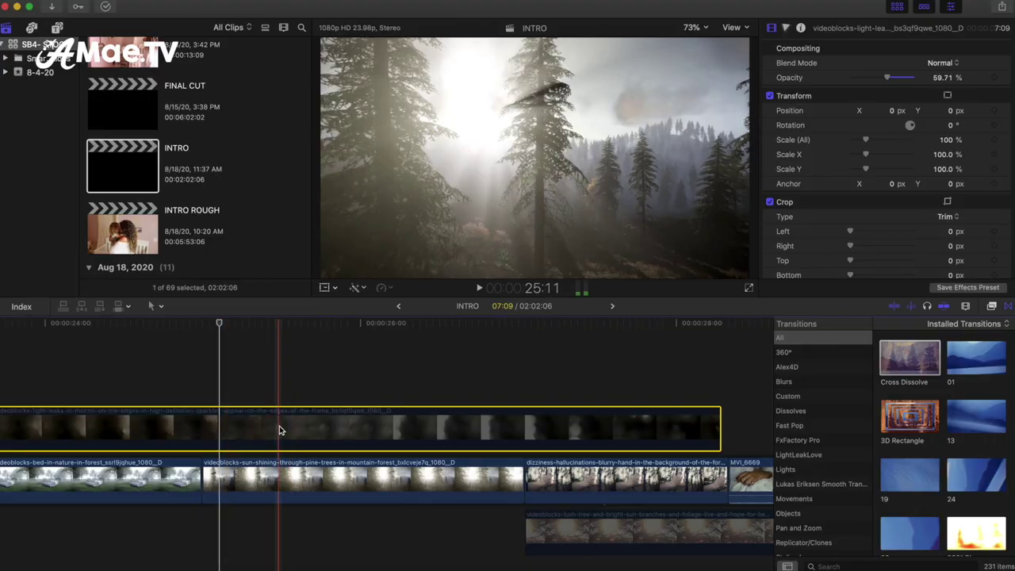
click(243, 382)
key(space)
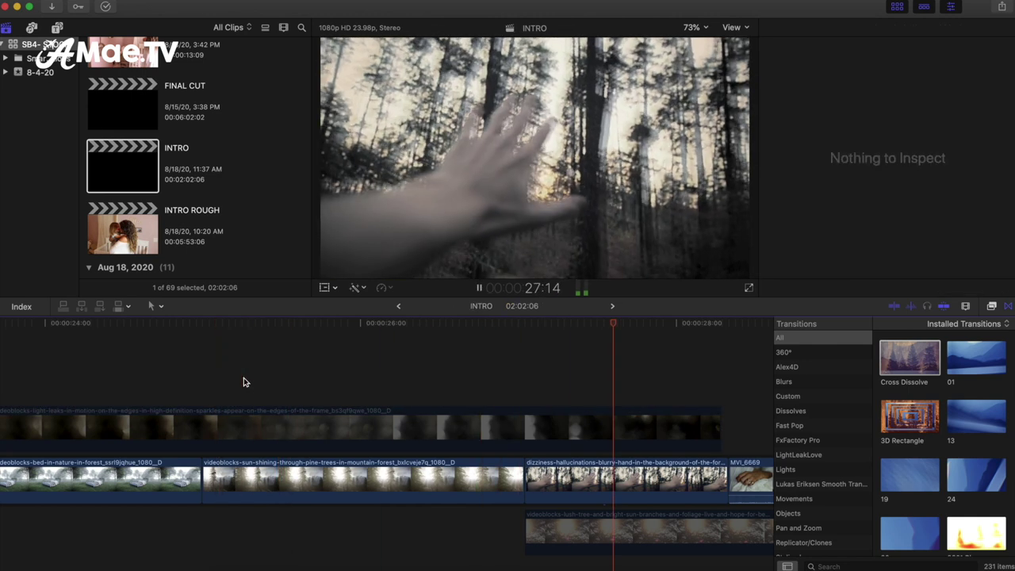
key(space)
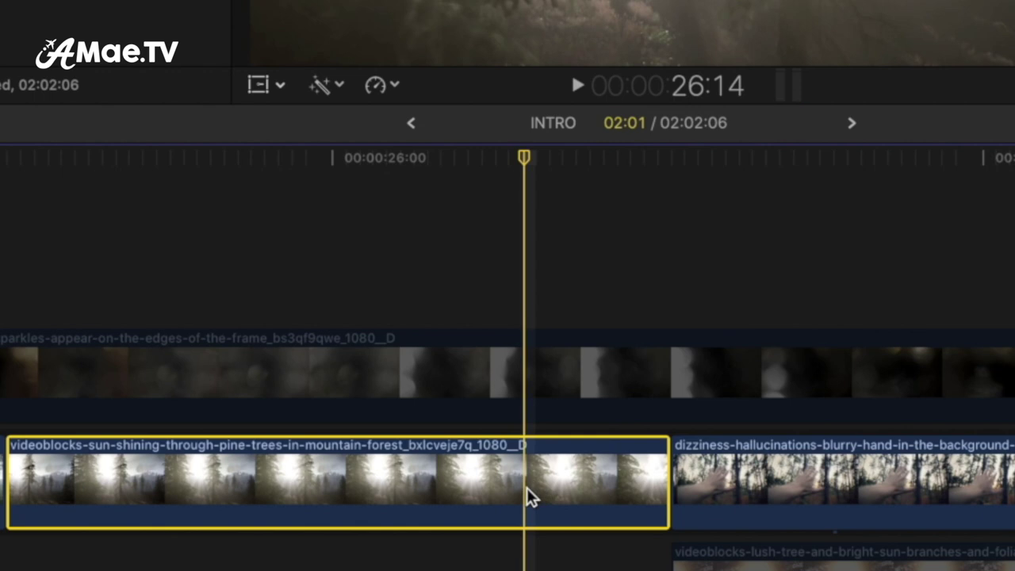
Retime the sun-through-pine-trees clip to Fast 4x, preview it, then raise it to Fast 8x.
key(shift+b)
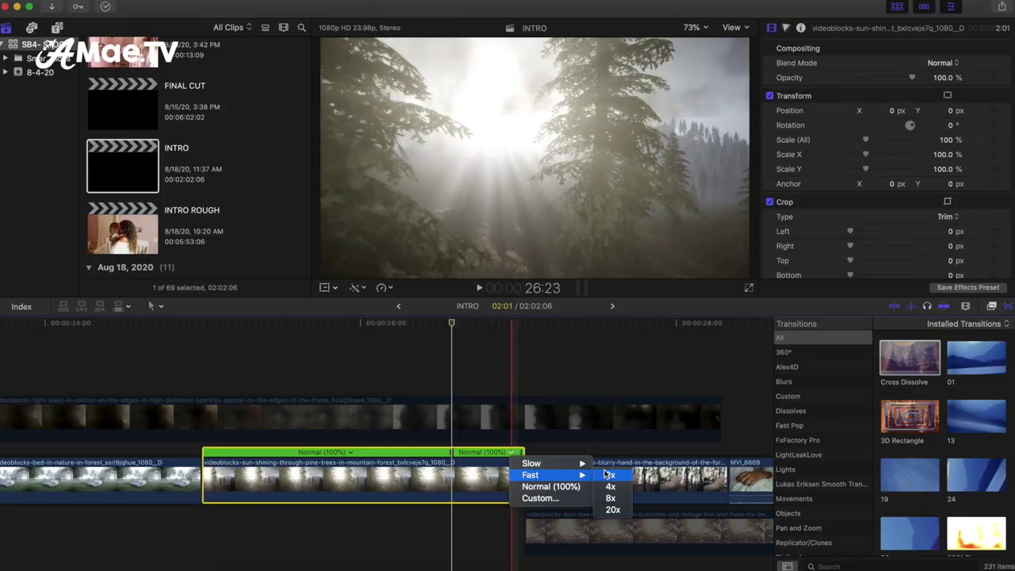
click(609, 487)
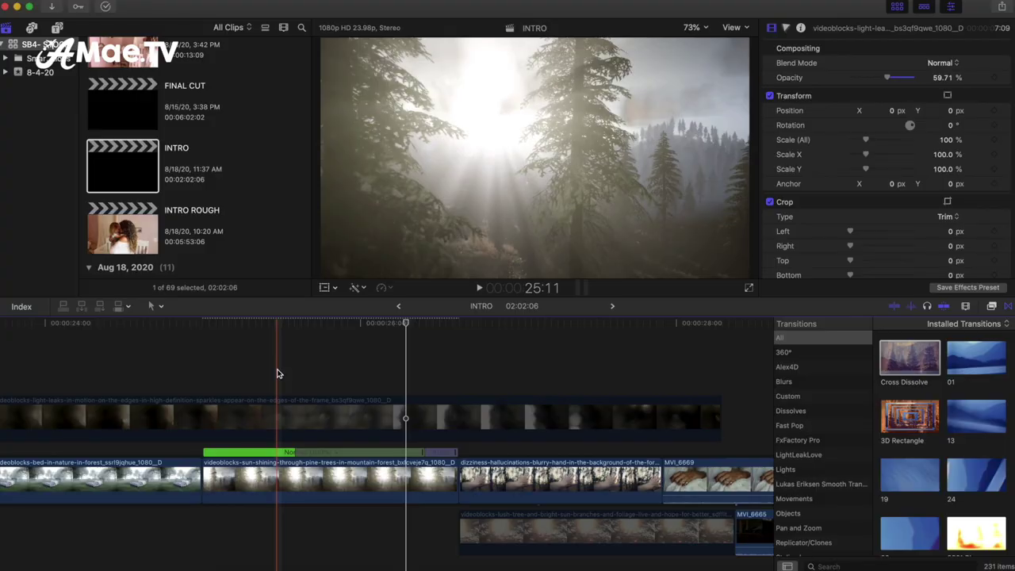
key(space)
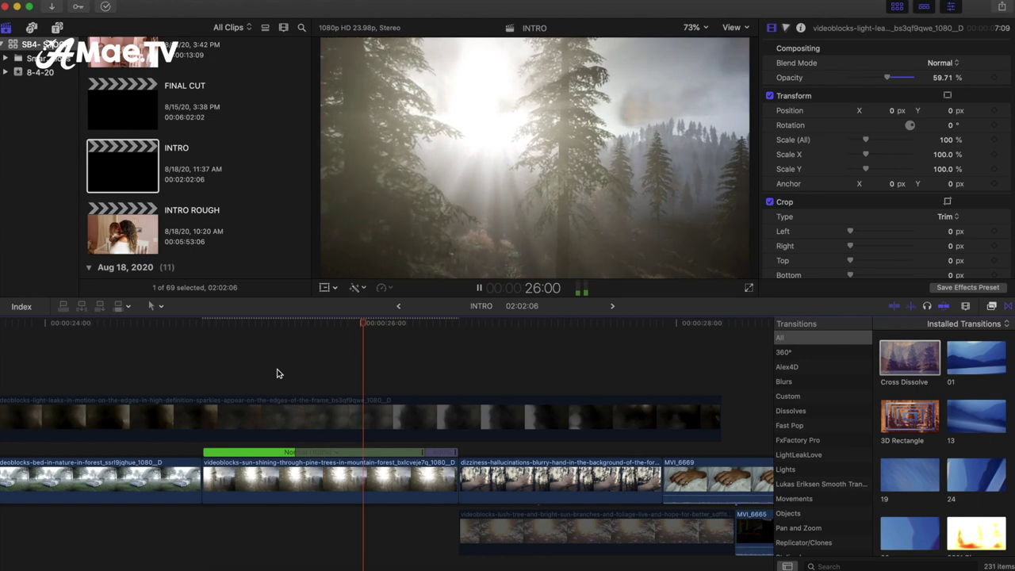
click(450, 451)
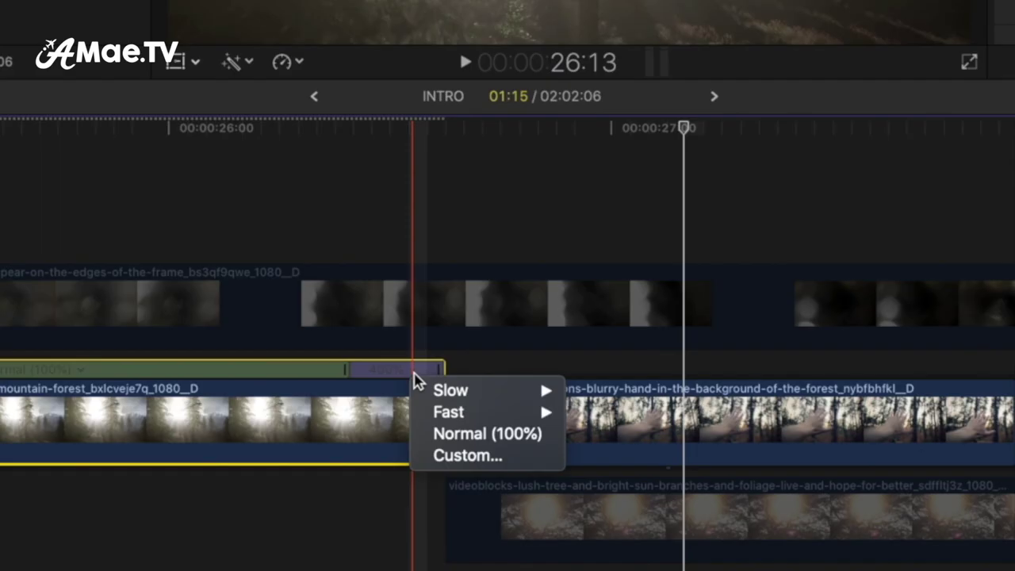
mouse_move(464, 473)
click(624, 454)
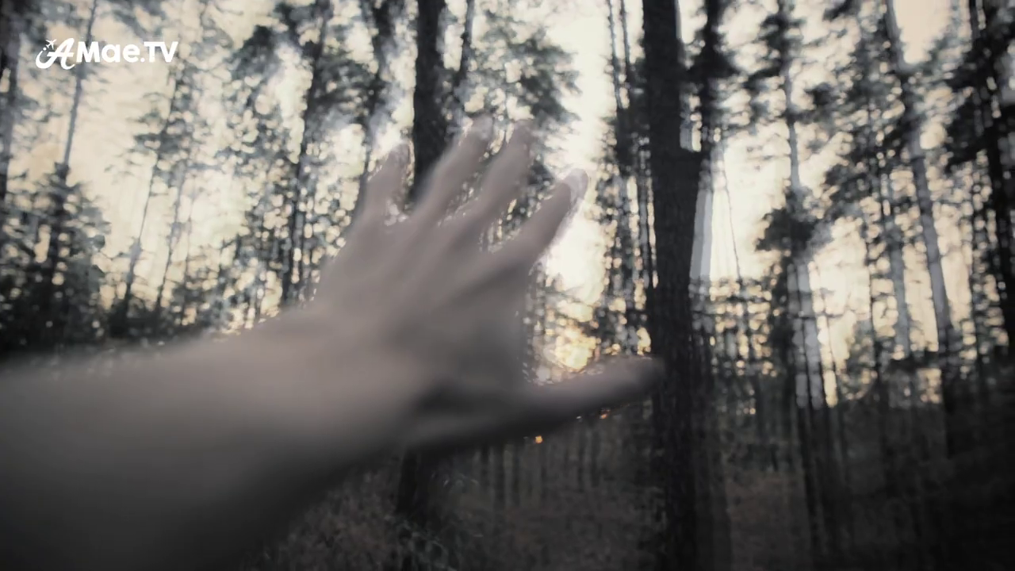